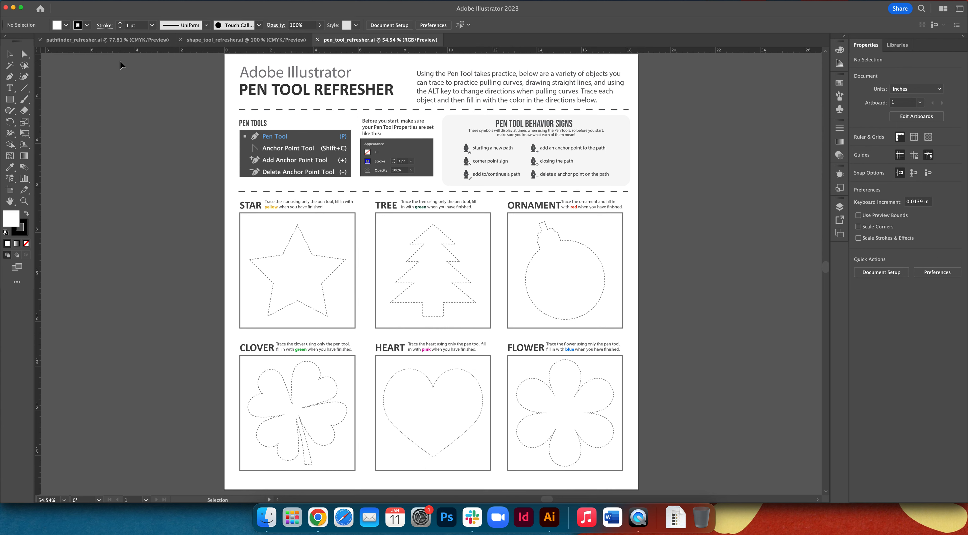
# Step: Look through the shape tool and pen tool refresher documents and return to pathfinder_refresher.ai
pyautogui.click(210, 41)
pyautogui.click(131, 41)
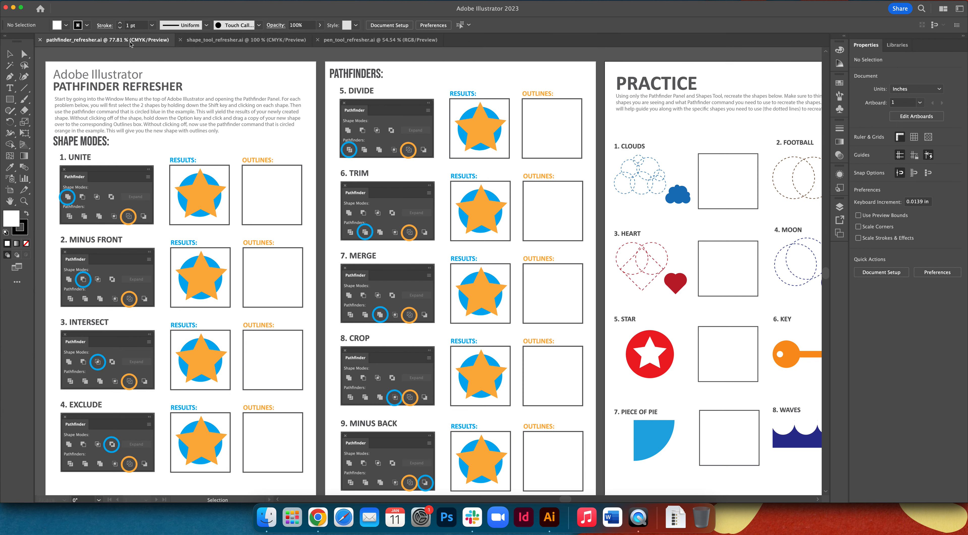
pyautogui.click(246, 40)
pyautogui.click(380, 40)
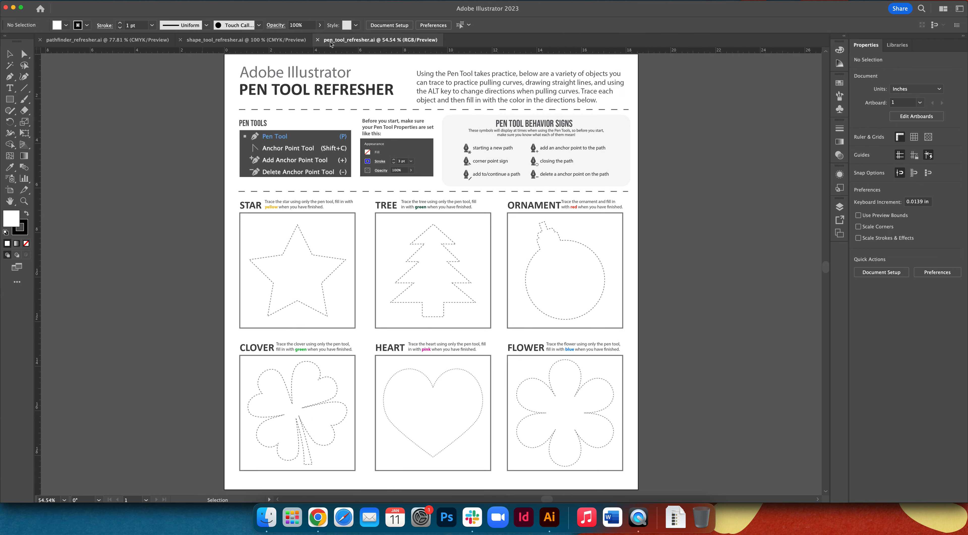
pyautogui.click(251, 43)
pyautogui.click(131, 41)
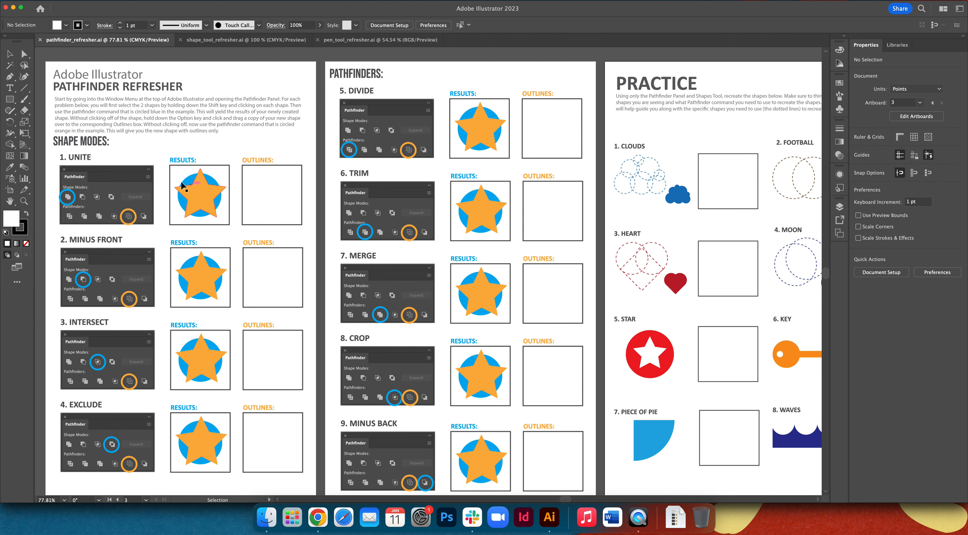
pyautogui.click(201, 1)
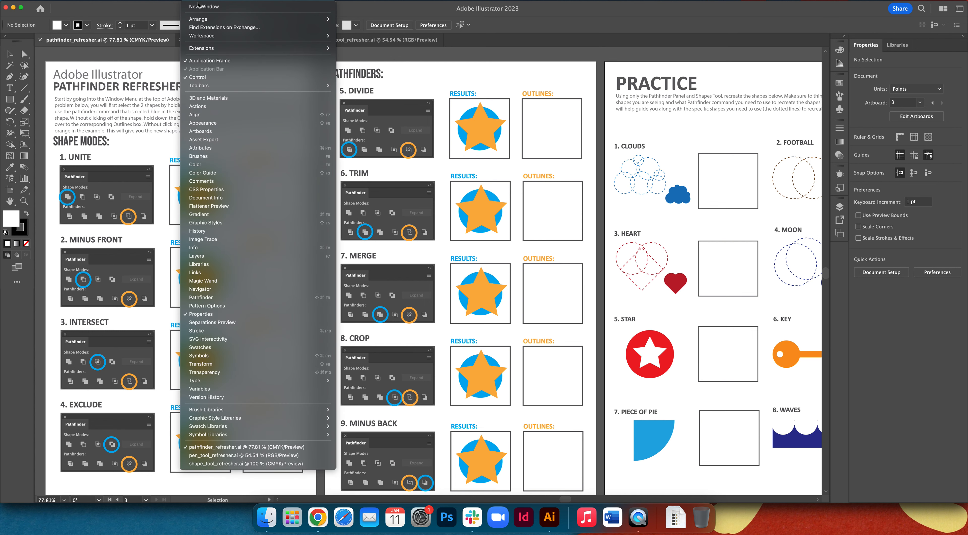
pyautogui.moveTo(213, 37)
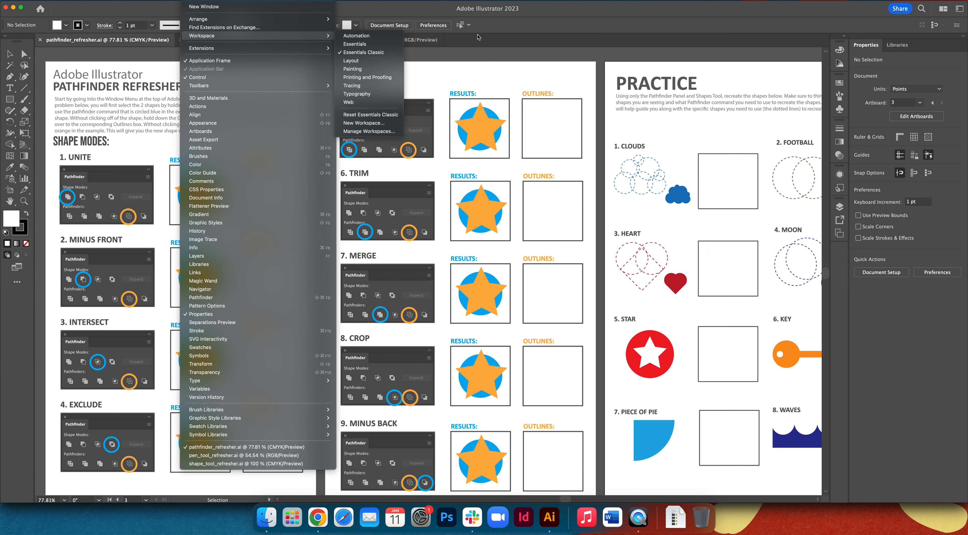
pyautogui.click(551, 15)
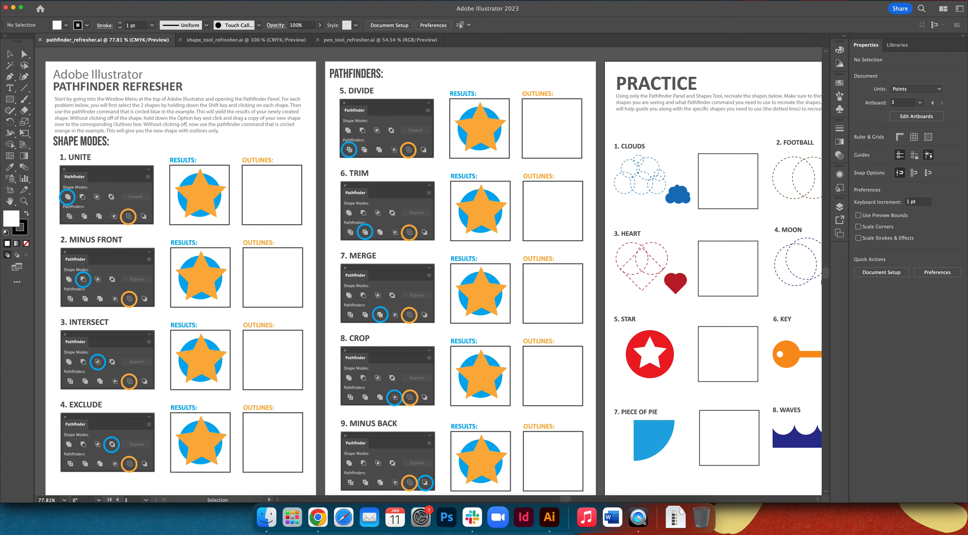
# Step: Show the Pathfinder panel and place it over the Pathfinder Refresher introduction, above the Unite exercise's Results box
pyautogui.click(196, 1)
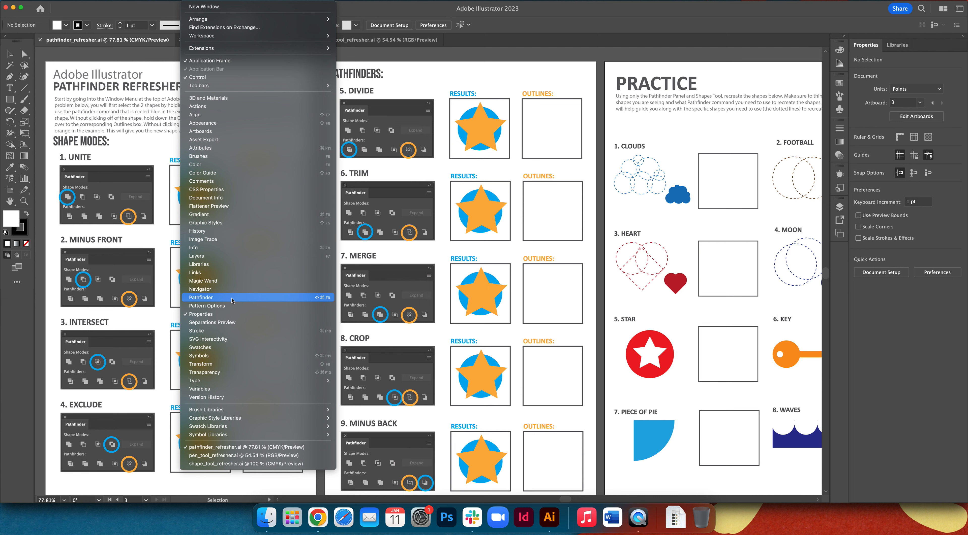
pyautogui.click(202, 298)
pyautogui.moveTo(240, 110); pyautogui.dragTo(220, 81)
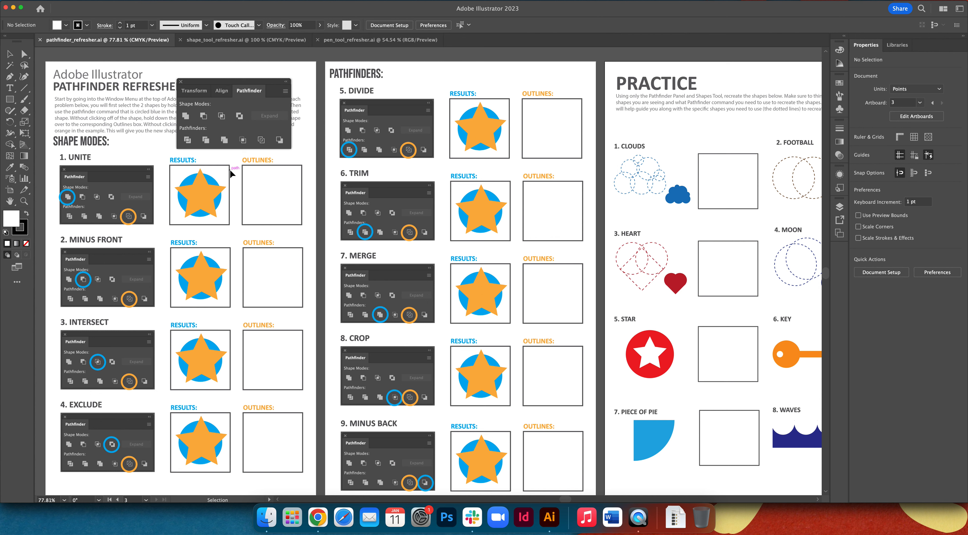
# Step: Select the star and circle together in the Unite exercise's Results box and merge them with the Unite shape mode
pyautogui.press('a')
pyautogui.press('super+equal')
pyautogui.press('super+equal')
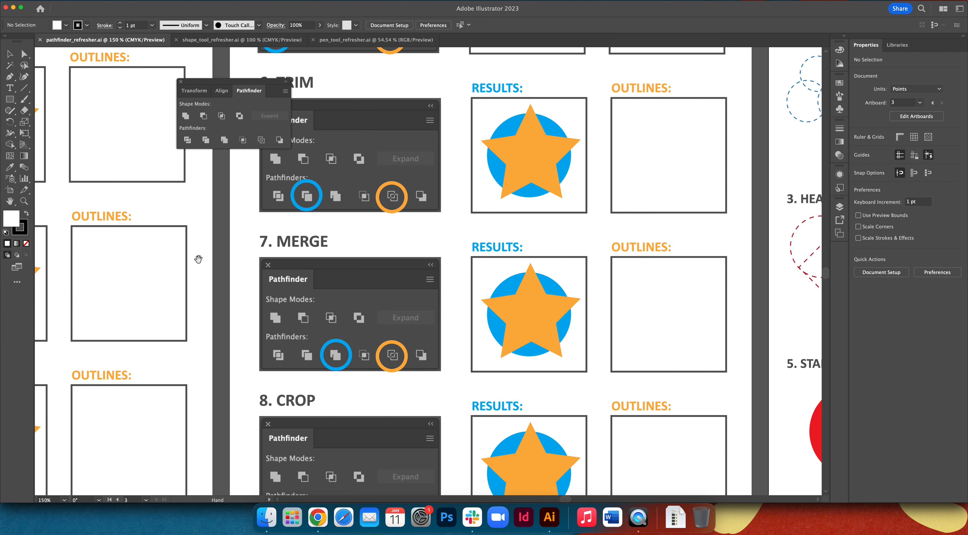
pyautogui.moveTo(134, 262); pyautogui.dragTo(495, 379)
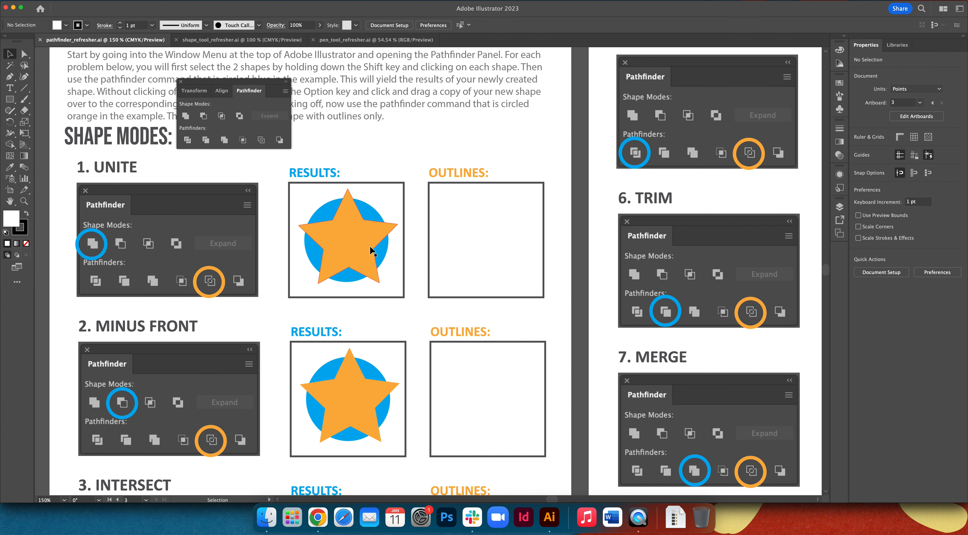
pyautogui.keyDown('shift'); pyautogui.click(361, 245); pyautogui.keyUp('shift')
pyautogui.keyDown('shift'); pyautogui.click(333, 215); pyautogui.keyUp('shift')
pyautogui.click(295, 200)
pyautogui.moveTo(292, 190); pyautogui.dragTo(400, 285)
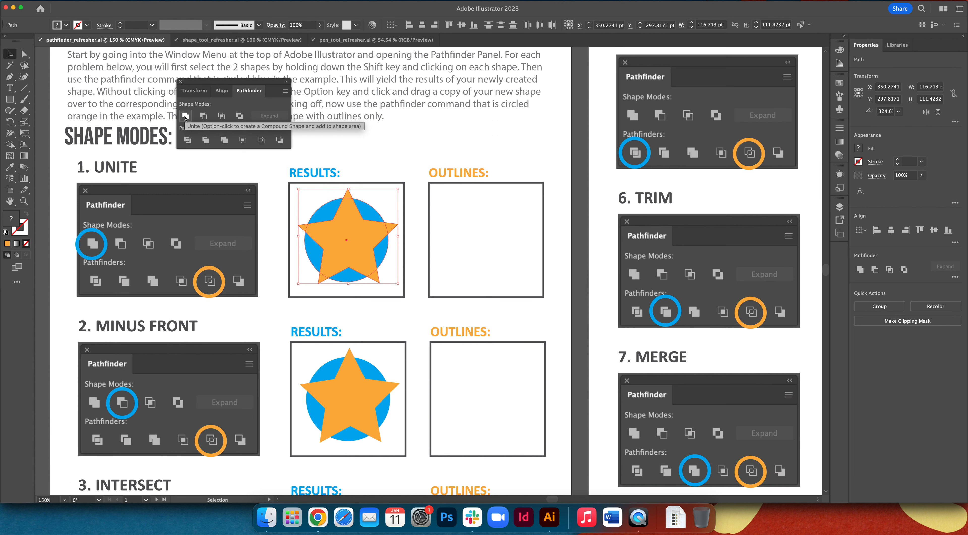
pyautogui.click(185, 117)
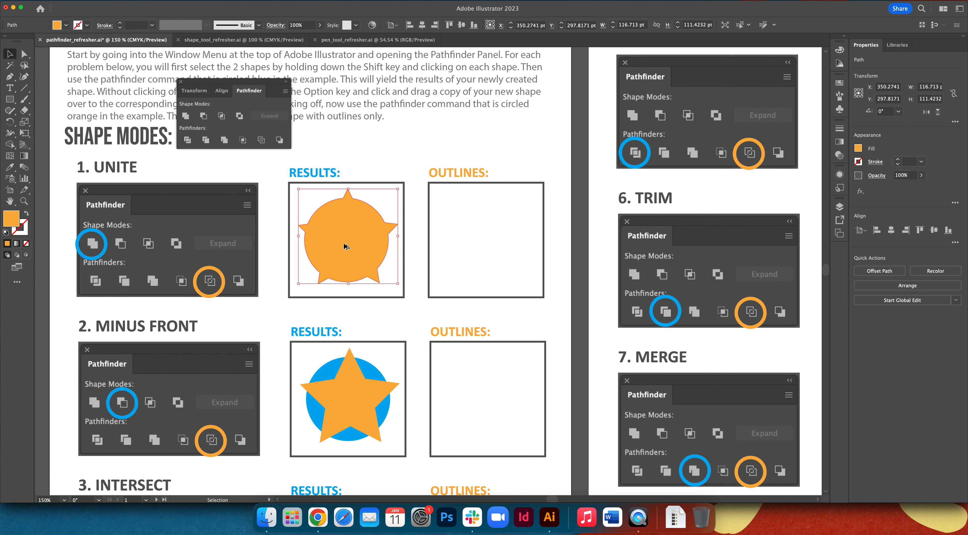
# Step: Copy the united shape into the Unite exercise's Outlines box and convert the copy with the Outline pathfinder
pyautogui.moveTo(344, 244); pyautogui.dragTo(482, 244)
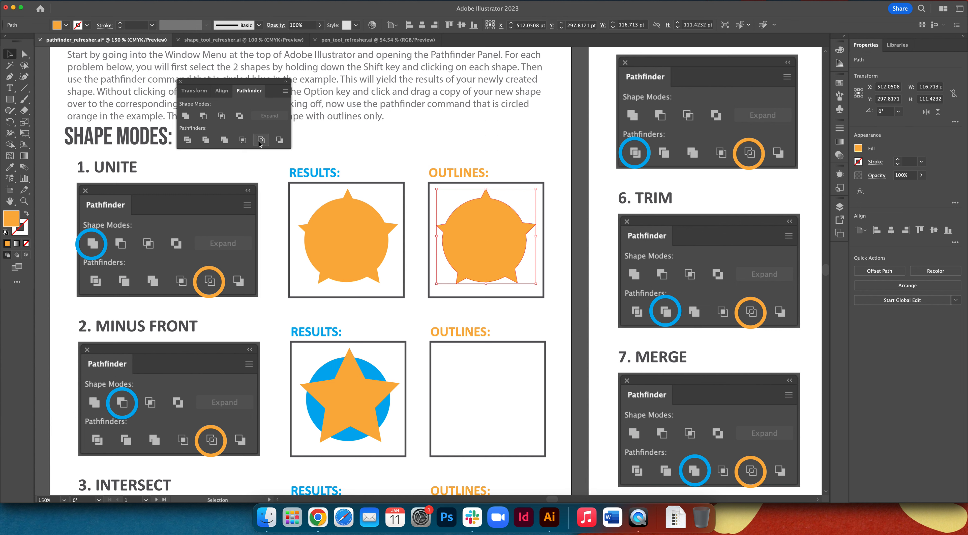
pyautogui.click(260, 140)
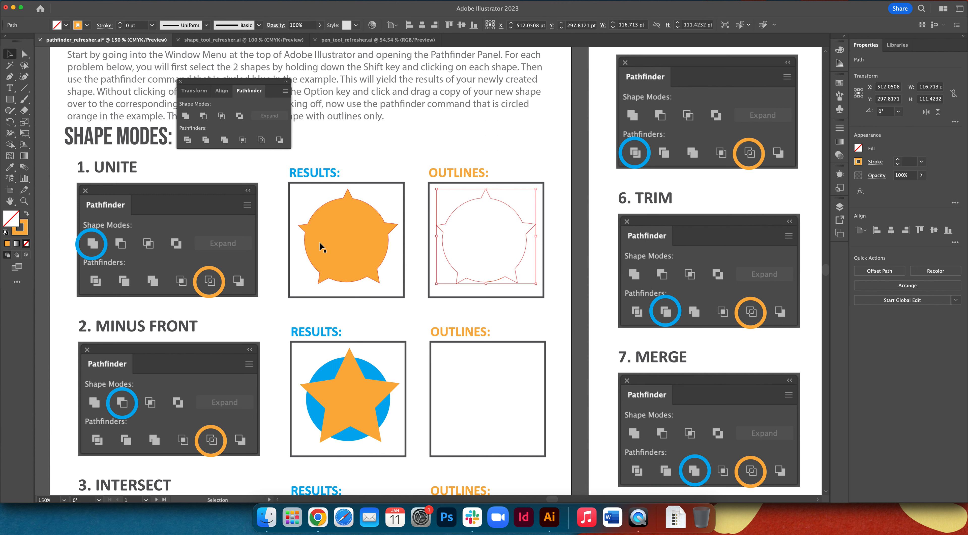
pyautogui.click(497, 154)
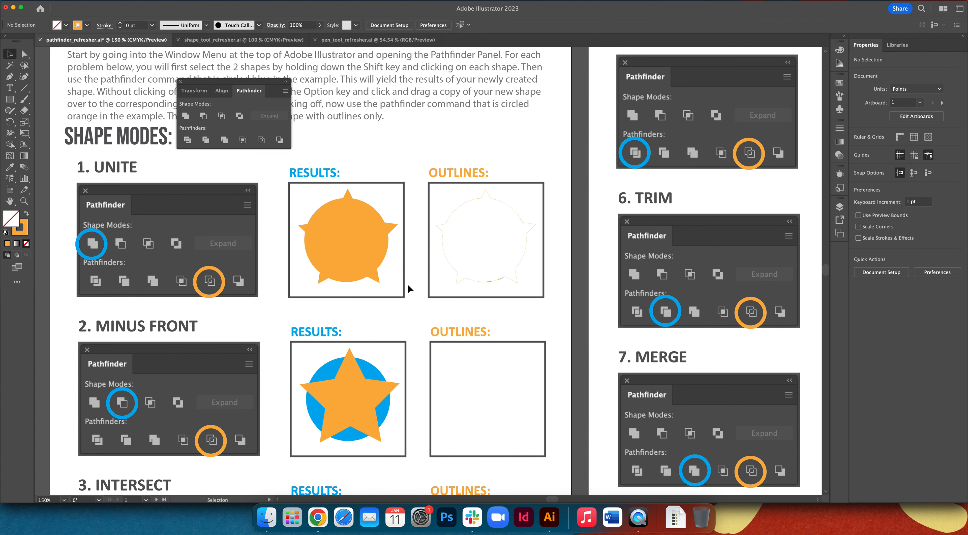
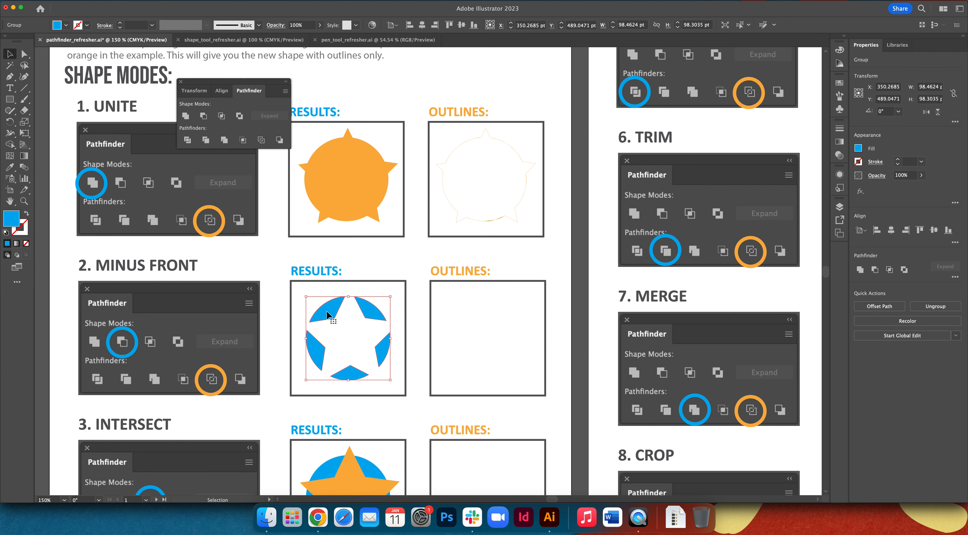
# Step: Copy the Minus Front result into its Outlines box and convert the copy with the Outline pathfinder
pyautogui.moveTo(328, 315); pyautogui.dragTo(467, 331)
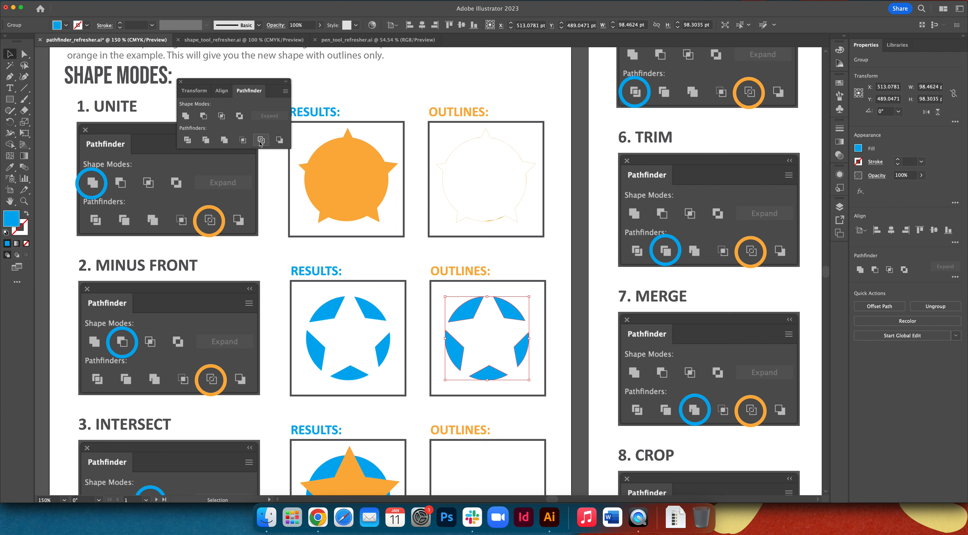
pyautogui.click(260, 142)
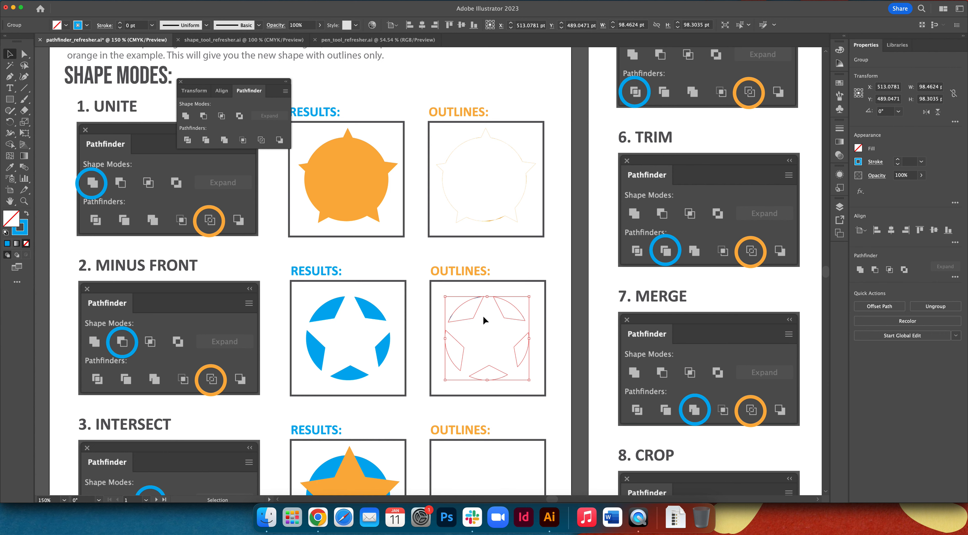
pyautogui.click(571, 325)
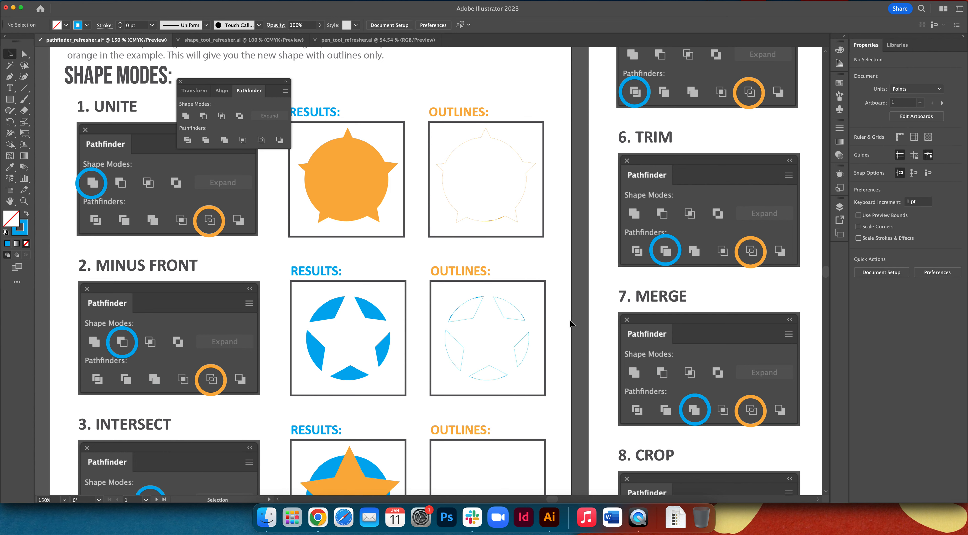
# Step: Look over the remaining pathfinder exercises and examine the shapes on the Practice artboard, from Clouds to Key
pyautogui.scroll(-5, 502, 333)
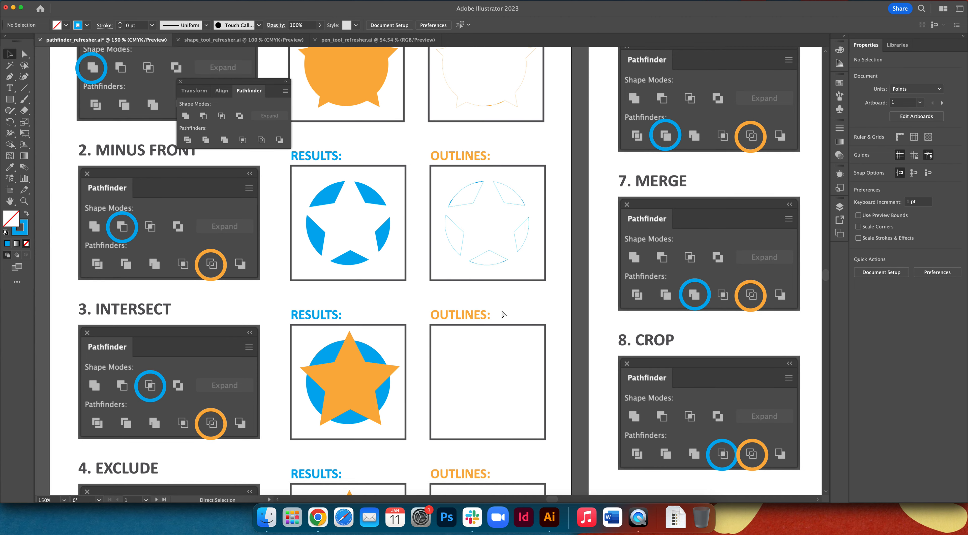
pyautogui.press('super+minus')
pyautogui.press('super+minus')
pyautogui.moveTo(722, 338); pyautogui.dragTo(546, 358)
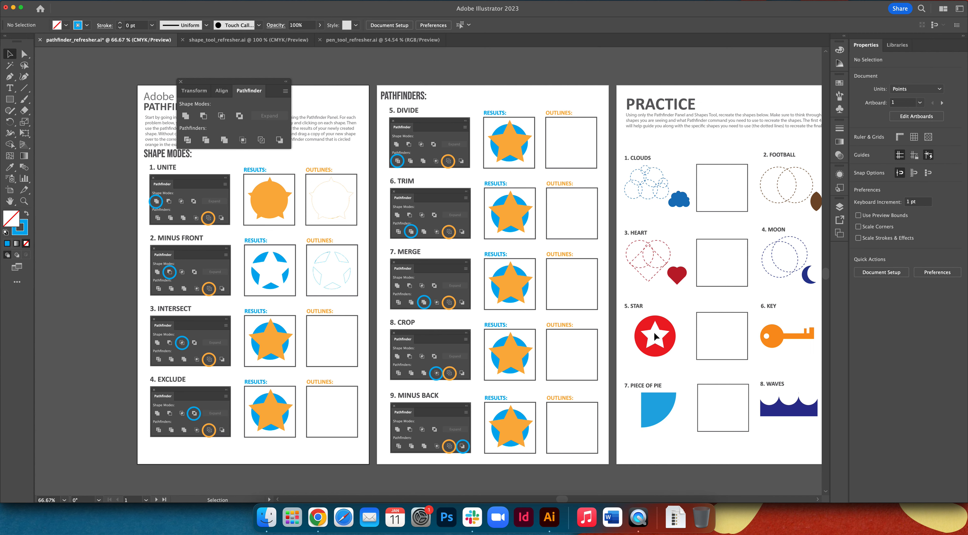
pyautogui.moveTo(638, 335); pyautogui.dragTo(438, 348)
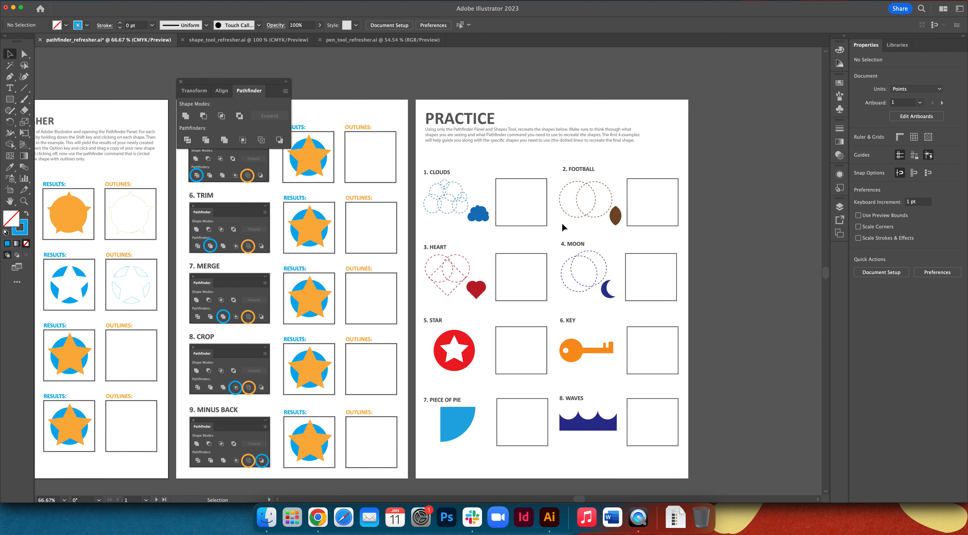
pyautogui.moveTo(525, 247); pyautogui.dragTo(318, 412)
pyautogui.press('super+equal')
pyautogui.press('super+equal')
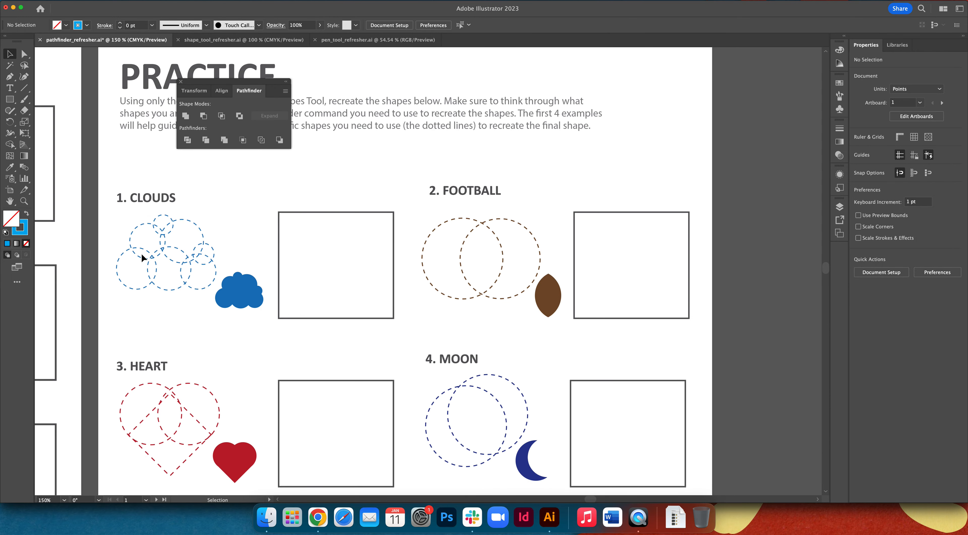
pyautogui.moveTo(437, 296); pyautogui.dragTo(428, 178)
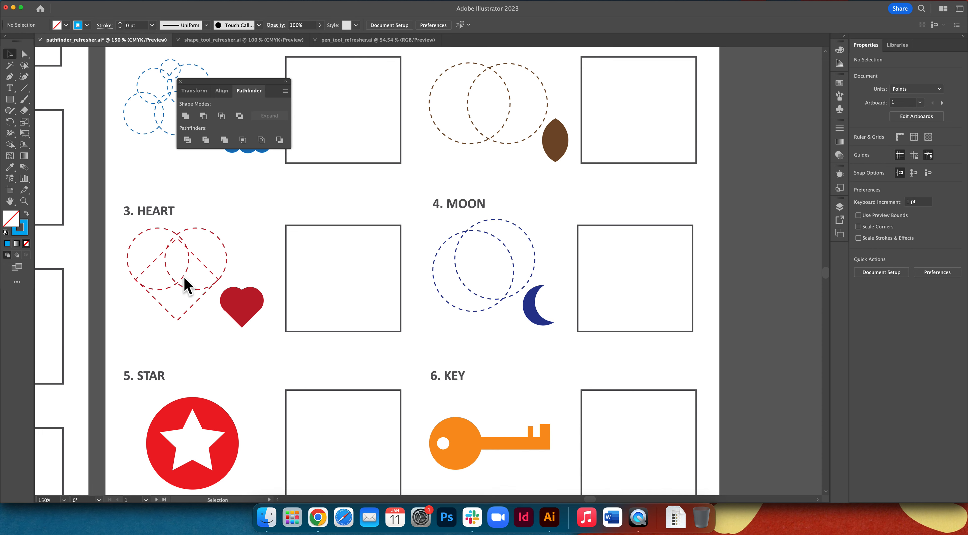
pyautogui.moveTo(222, 356); pyautogui.dragTo(246, 330)
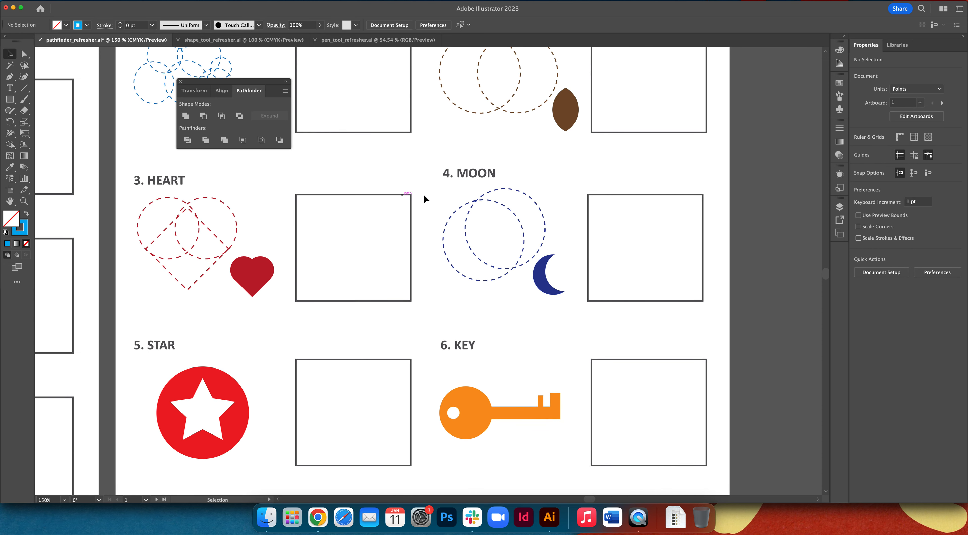
pyautogui.moveTo(499, 188); pyautogui.dragTo(421, 329)
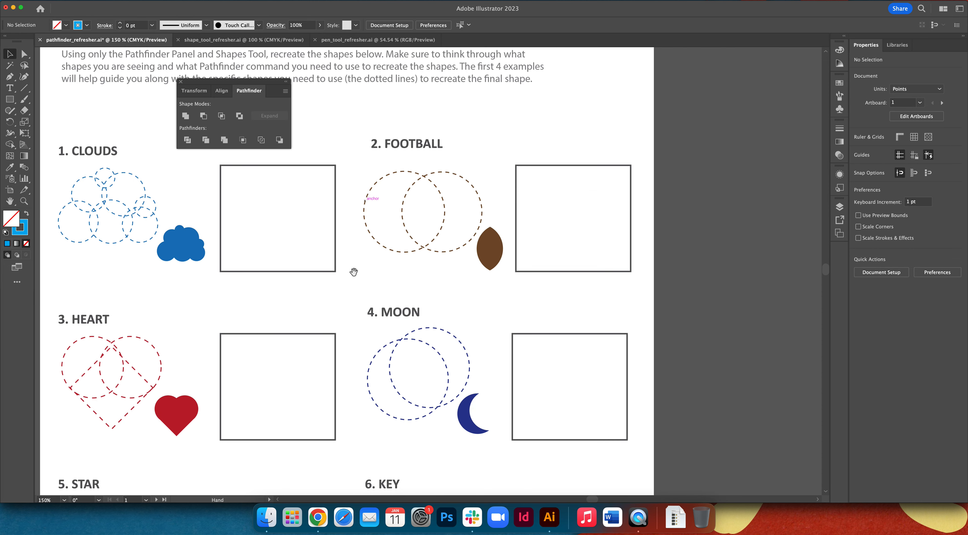
pyautogui.moveTo(367, 271); pyautogui.dragTo(431, 269)
# Step: Draw a circle about 96 pt in diameter over the left dashed circle of the Football exercise
pyautogui.moveTo(10, 102); pyautogui.dragTo(57, 124)
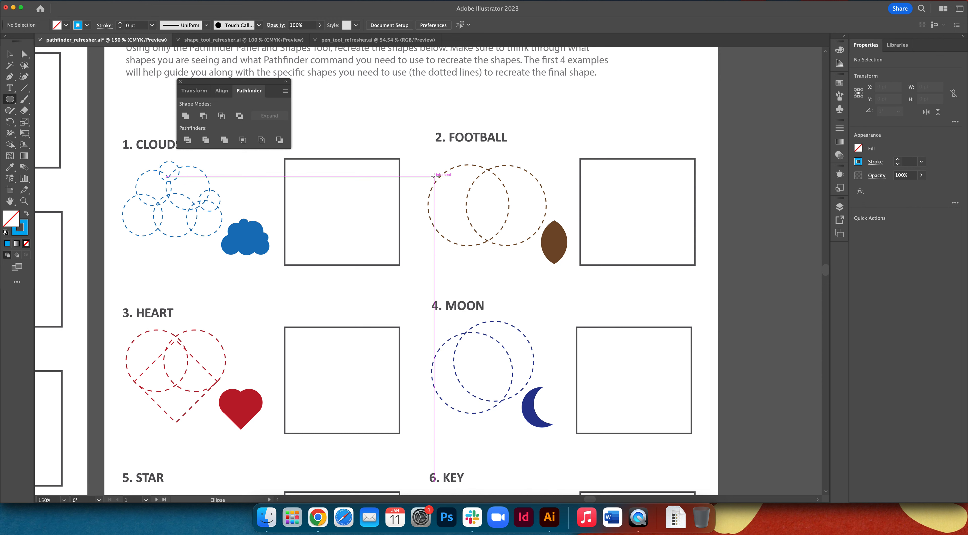
pyautogui.moveTo(422, 163); pyautogui.dragTo(504, 245)
pyautogui.click(10, 54)
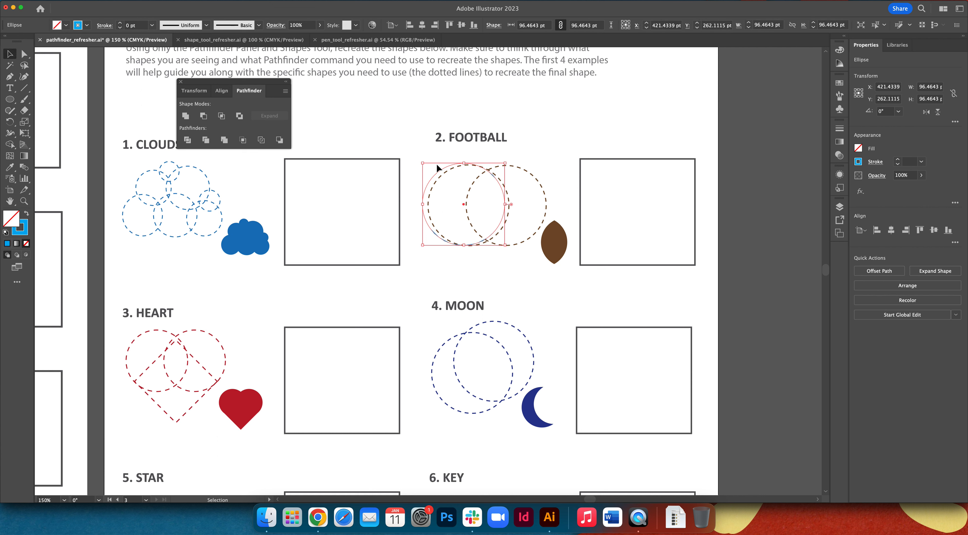
# Step: Give the drawn circle a solid blue fill and align it with the Football exercise's left dashed circle
pyautogui.click(489, 209)
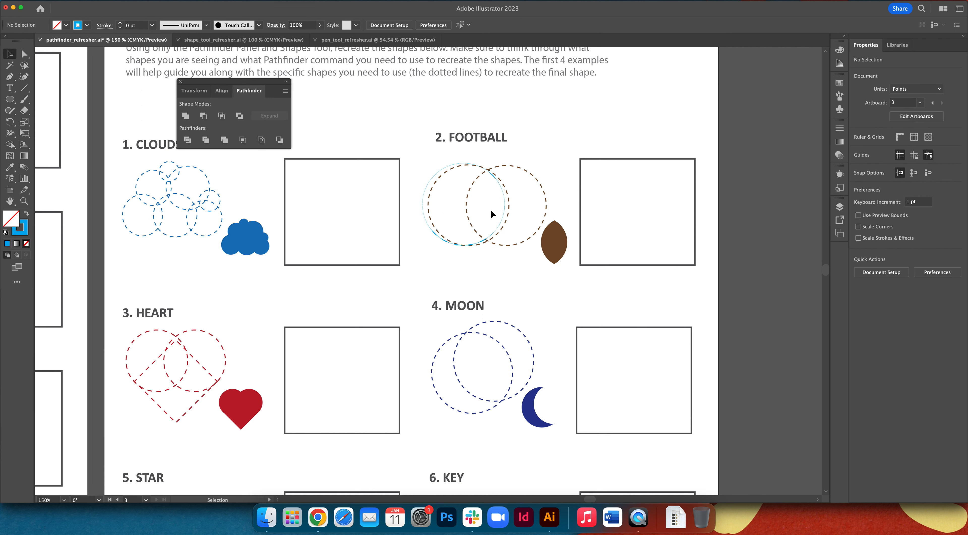
pyautogui.click(505, 213)
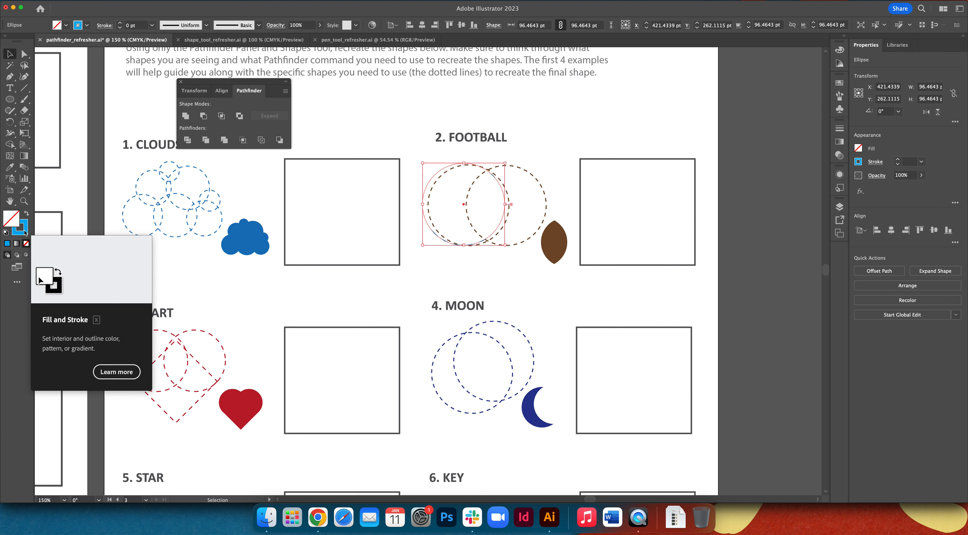
pyautogui.click(7, 244)
pyautogui.moveTo(473, 222); pyautogui.dragTo(480, 226)
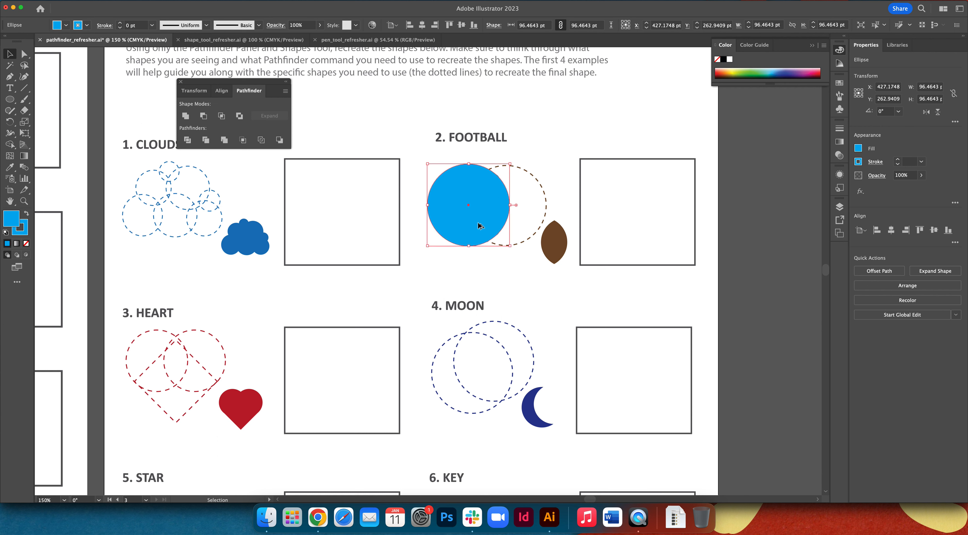
# Step: Duplicate the blue circle onto the right dashed circle and reduce both to their overlap with the Intersect shape mode
pyautogui.moveTo(479, 225); pyautogui.dragTo(515, 224)
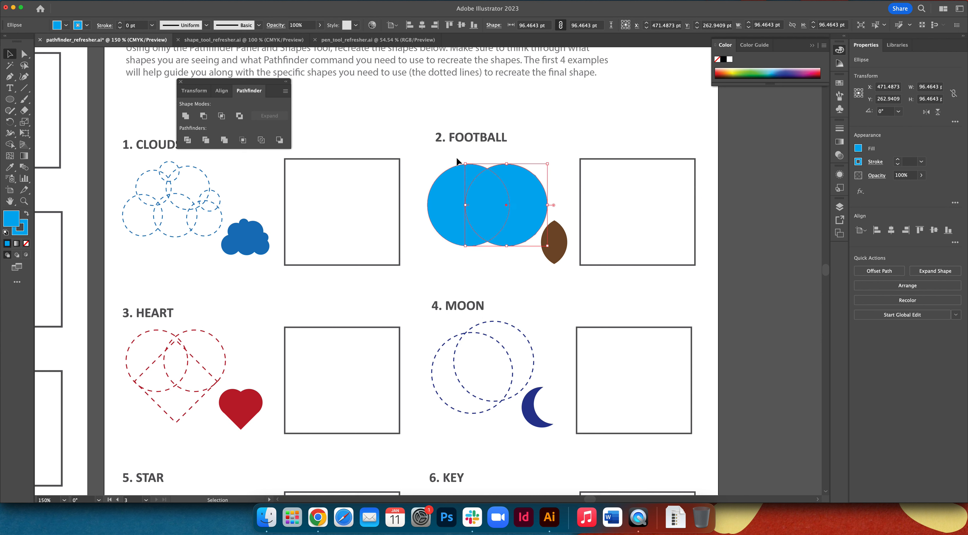
pyautogui.moveTo(438, 161); pyautogui.dragTo(518, 227)
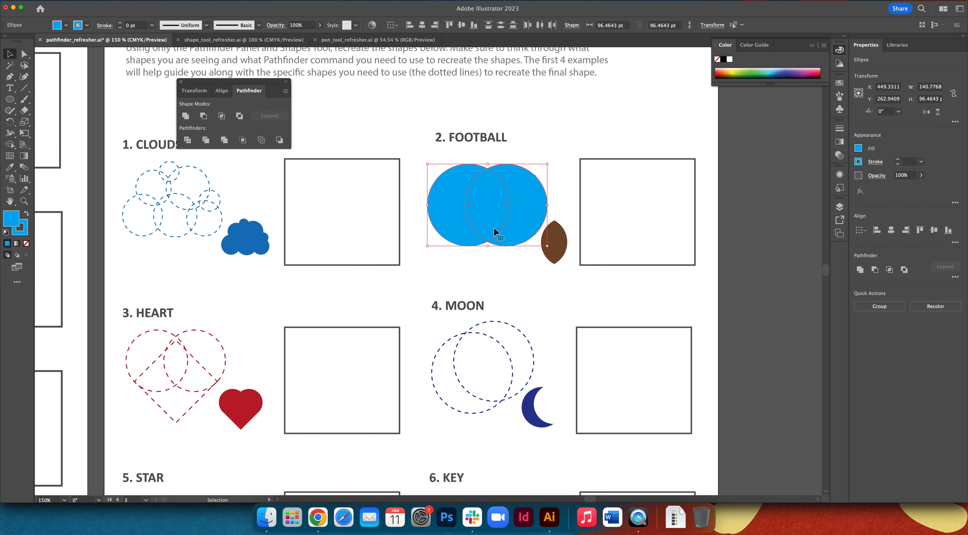
pyautogui.click(221, 116)
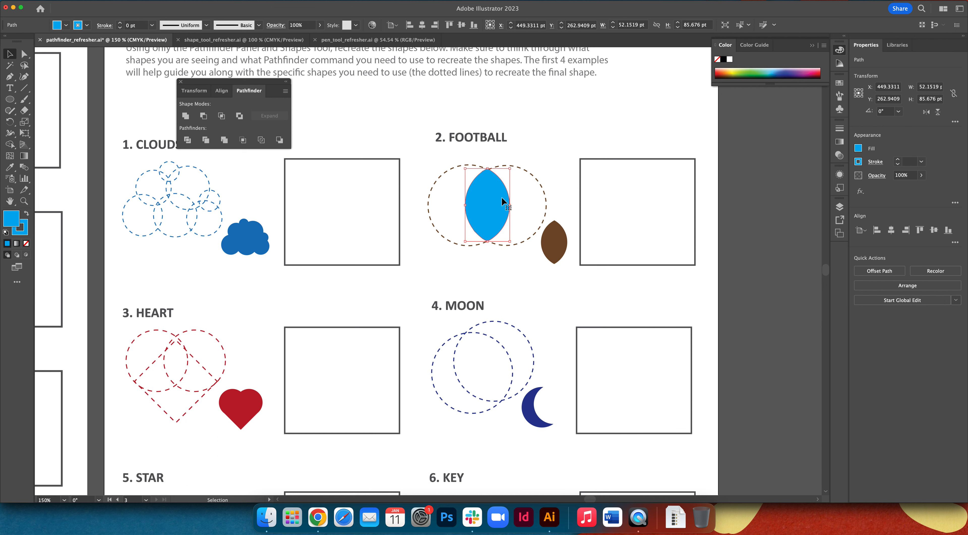
# Step: Recolor the football shape by sampling the brown example with the Eyedropper, and move it into the Football answer box
pyautogui.click(8, 169)
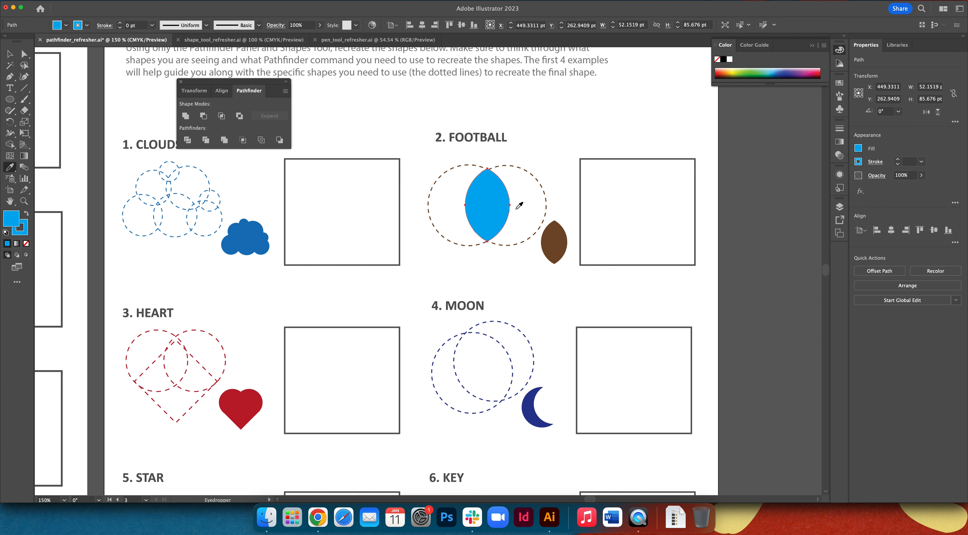
pyautogui.click(561, 238)
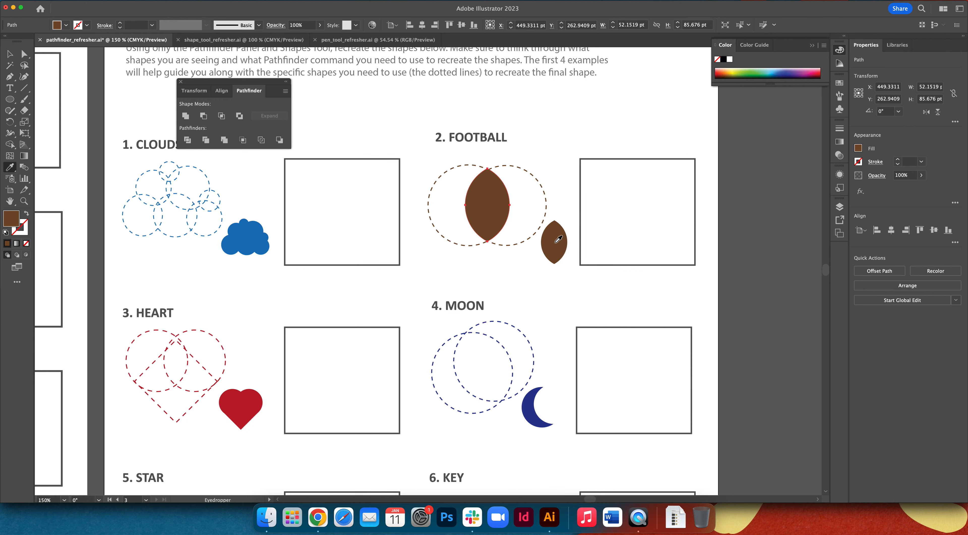
pyautogui.click(9, 55)
pyautogui.moveTo(488, 215); pyautogui.dragTo(641, 219)
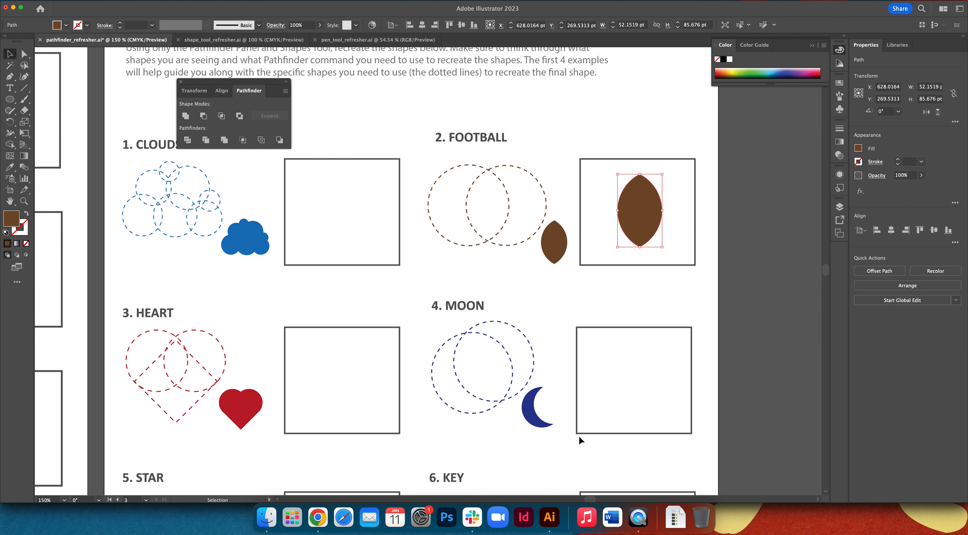
pyautogui.scroll(-10, 482, 418)
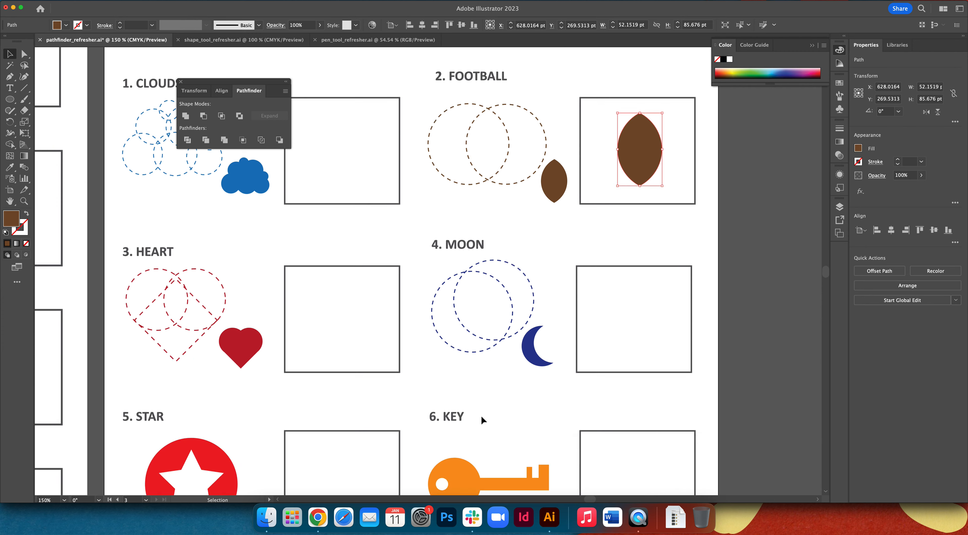
pyautogui.scroll(-1, 483, 421)
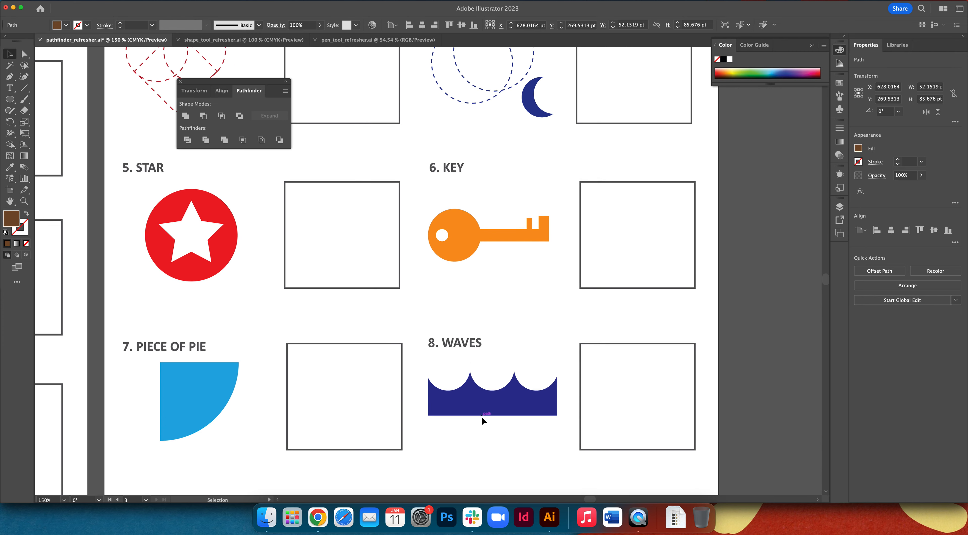